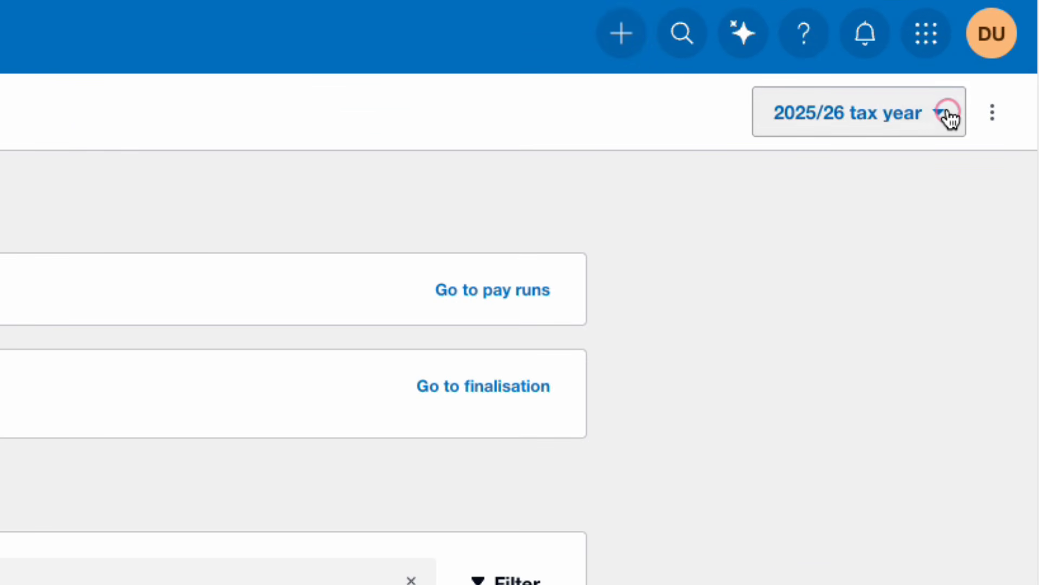
# Keep the 2025/26 tax year selected and go to the STP Finalisation page
pyautogui.click(953, 117)
pyautogui.click(888, 239)
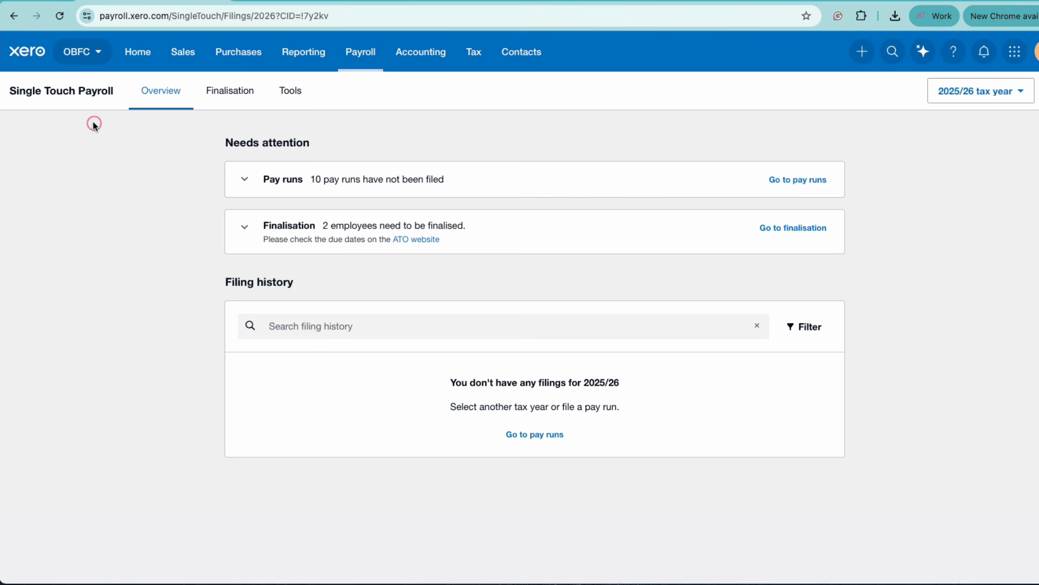
pyautogui.click(238, 95)
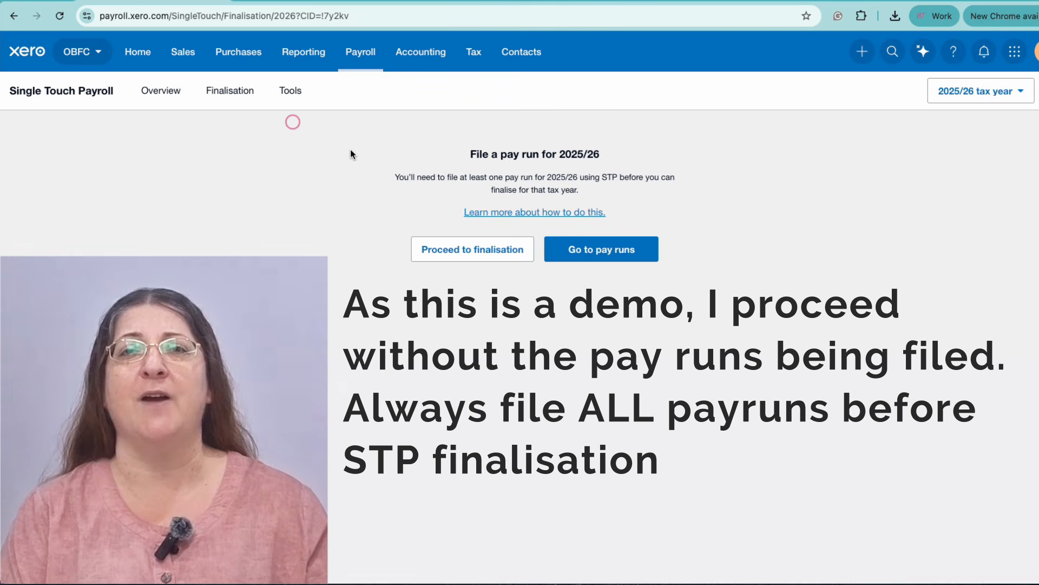
# Proceed to finalisation without filed pay runs to list both employees as Not final
pyautogui.click(459, 248)
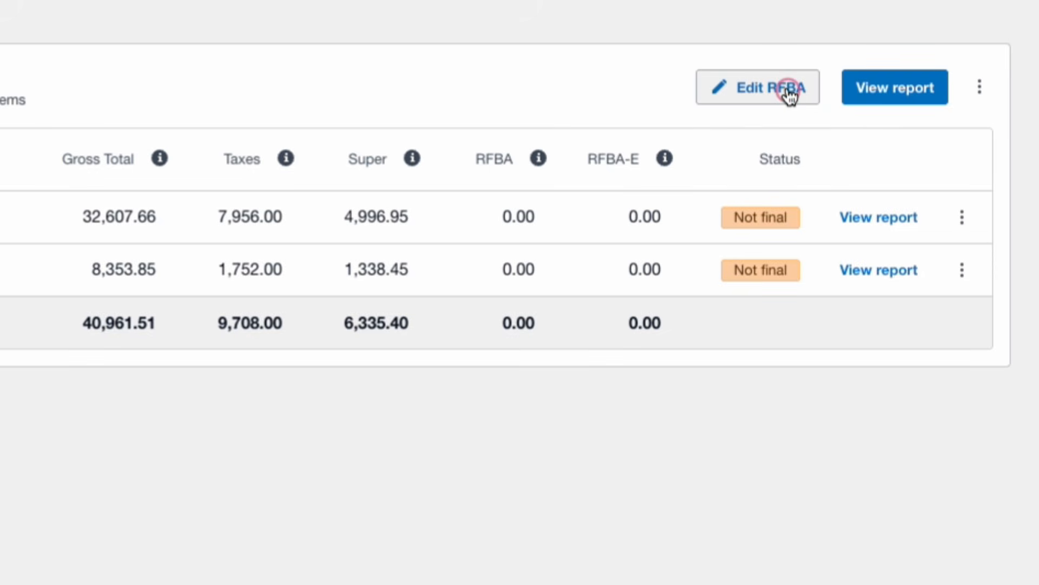
pyautogui.click(790, 92)
pyautogui.click(455, 318)
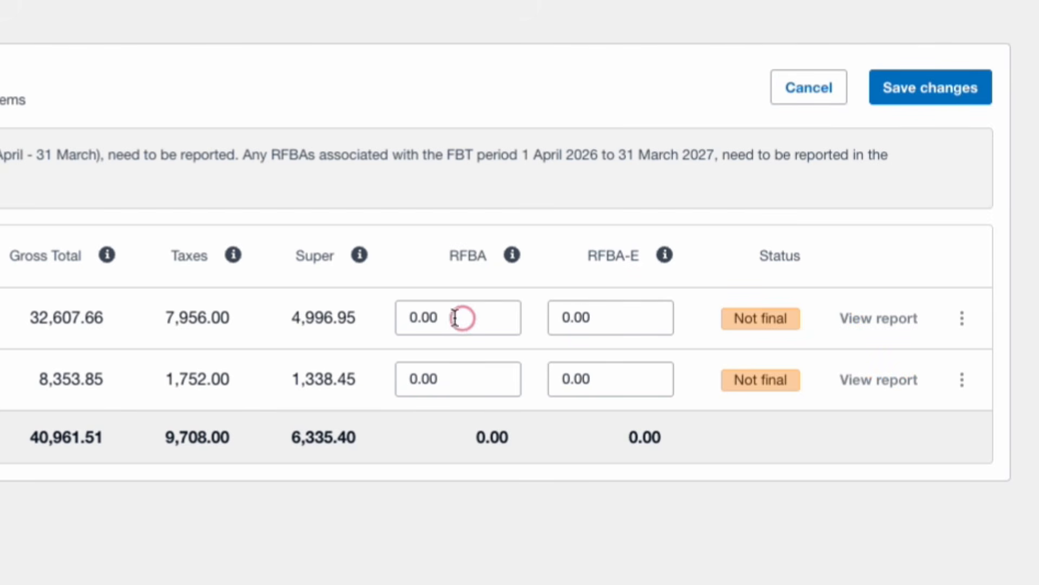
pyautogui.doubleClick(447, 317)
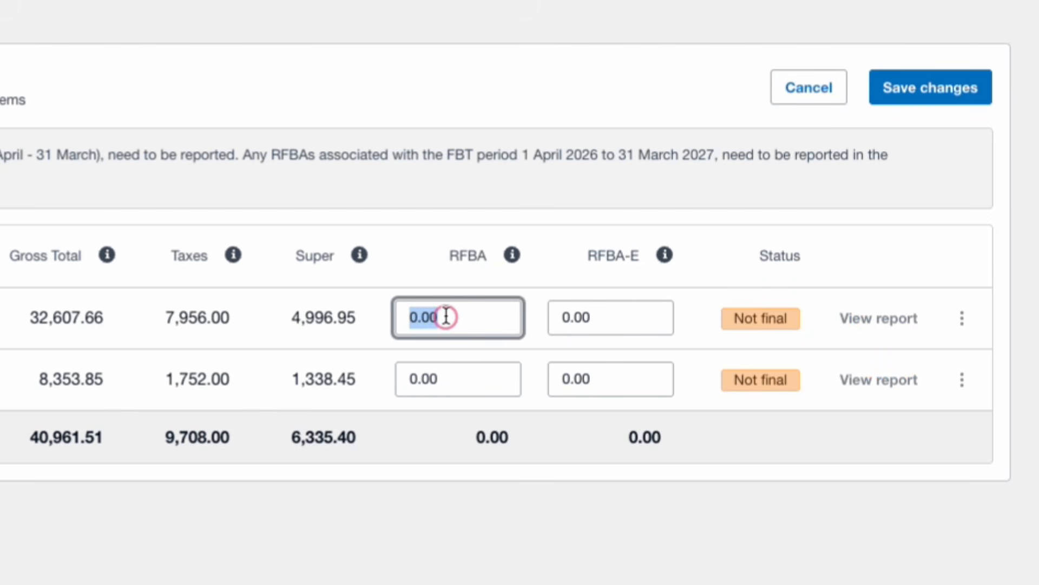
pyautogui.write('20')
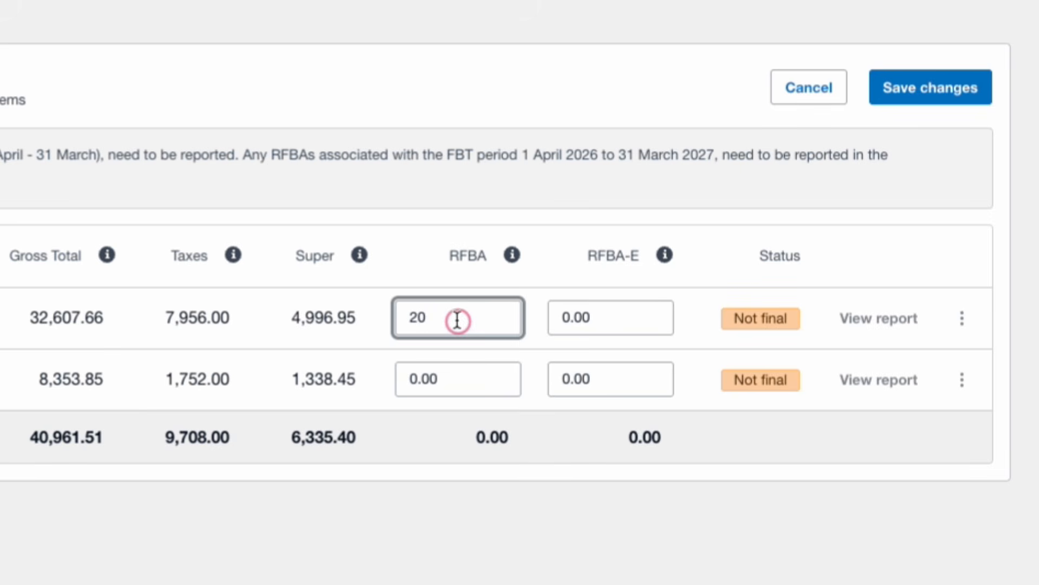
pyautogui.click(590, 317)
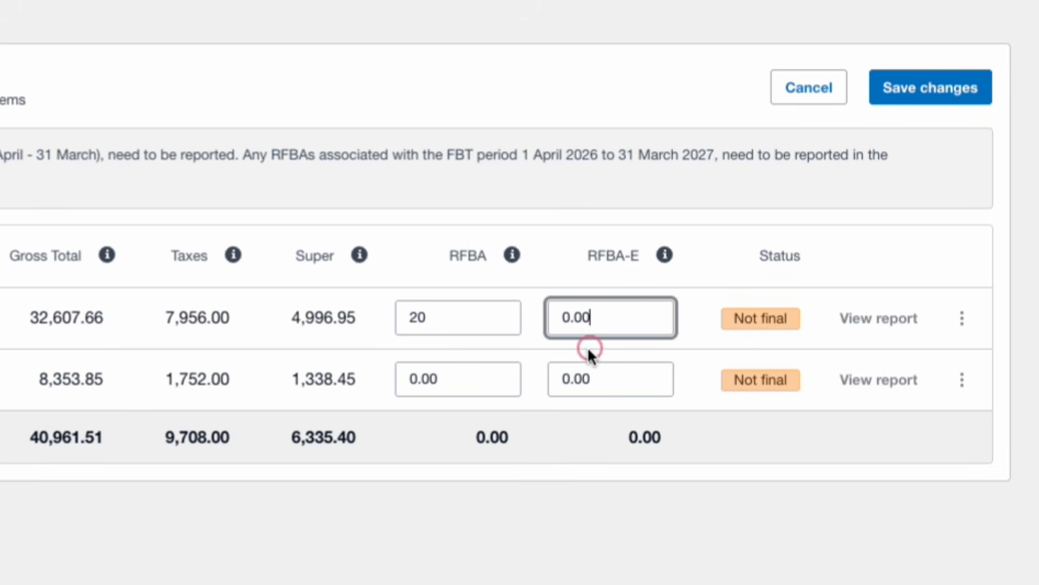
pyautogui.click(915, 93)
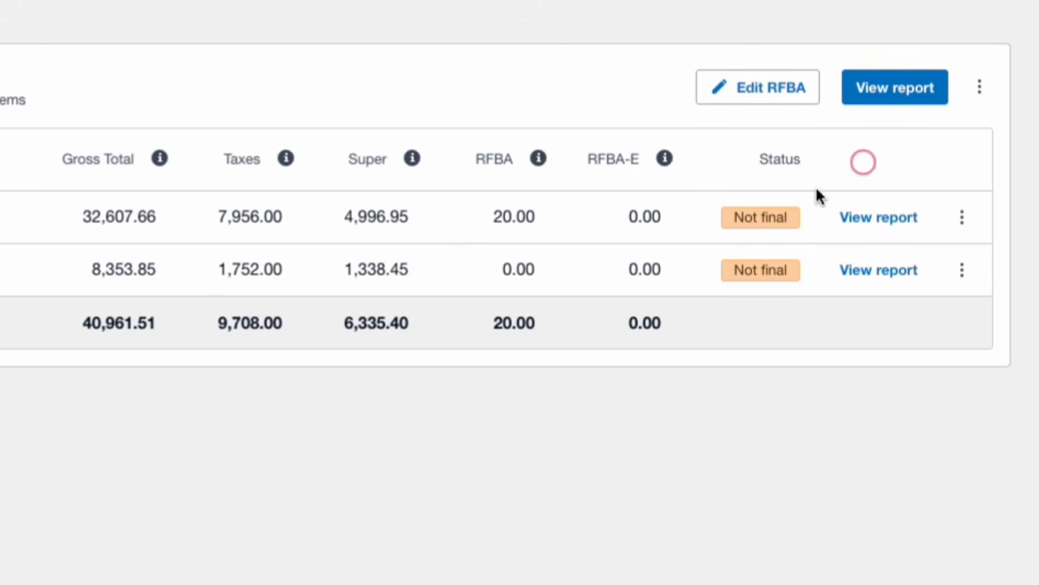
pyautogui.click(762, 91)
pyautogui.moveTo(463, 313); pyautogui.dragTo(382, 315)
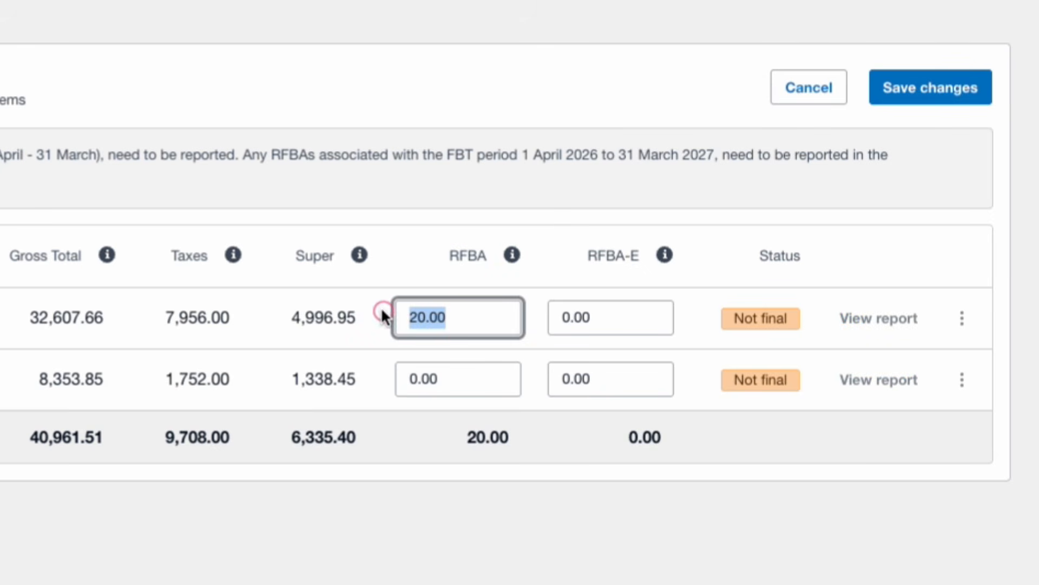
pyautogui.write('0')
pyautogui.click(503, 196)
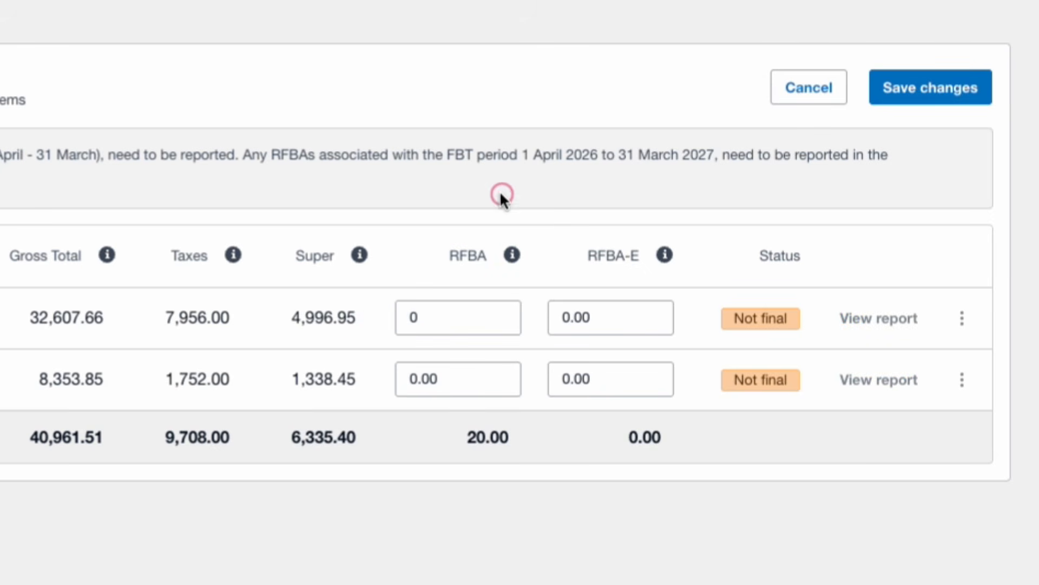
pyautogui.click(951, 92)
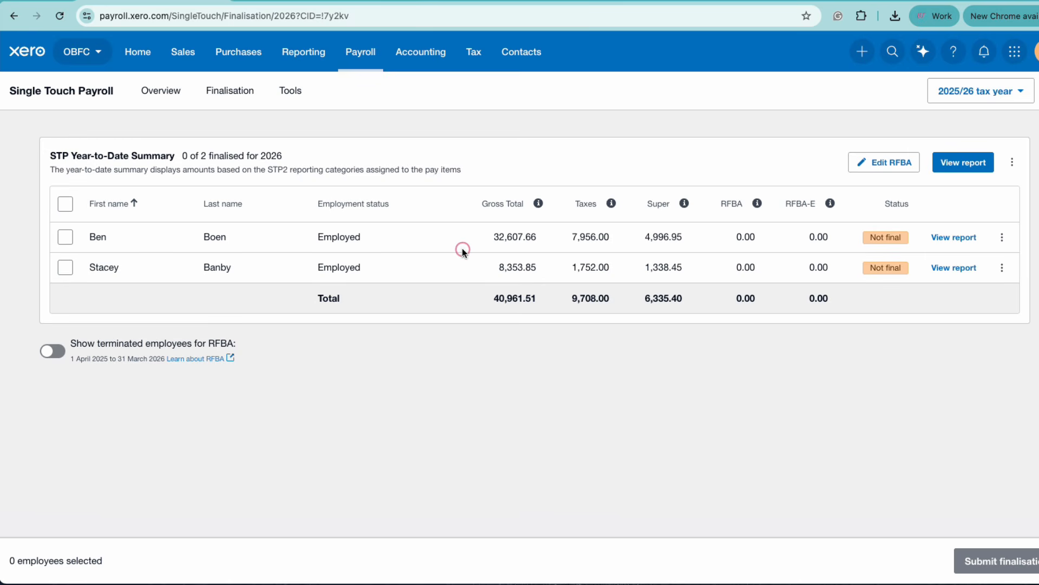
# Open the full STP Year-to-Date Summary report for 1 July 2025 – 30 June 2026
pyautogui.click(963, 163)
pyautogui.scroll(-1, 1003, 277)
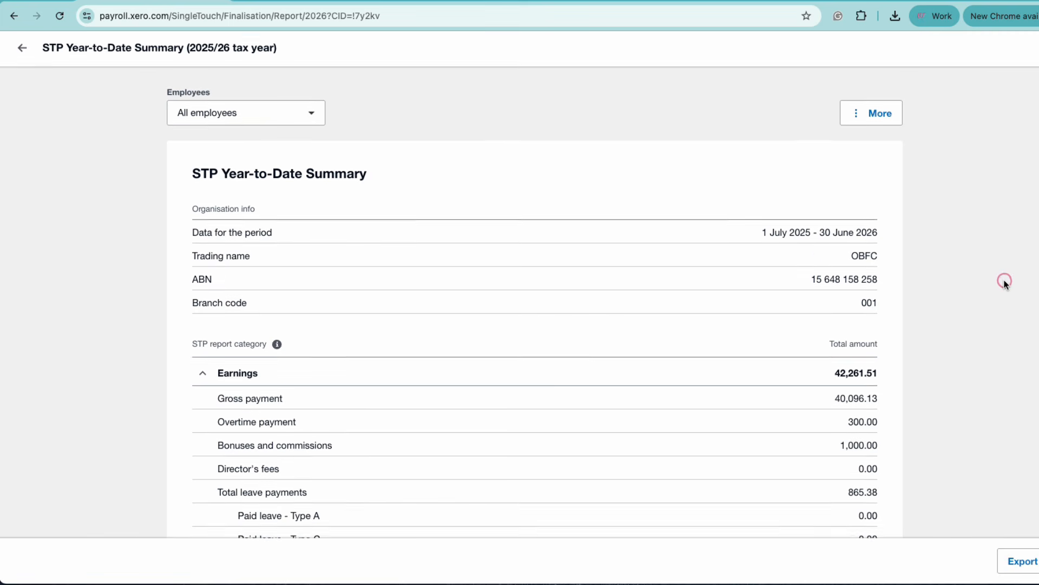
pyautogui.scroll(1, 309, 102)
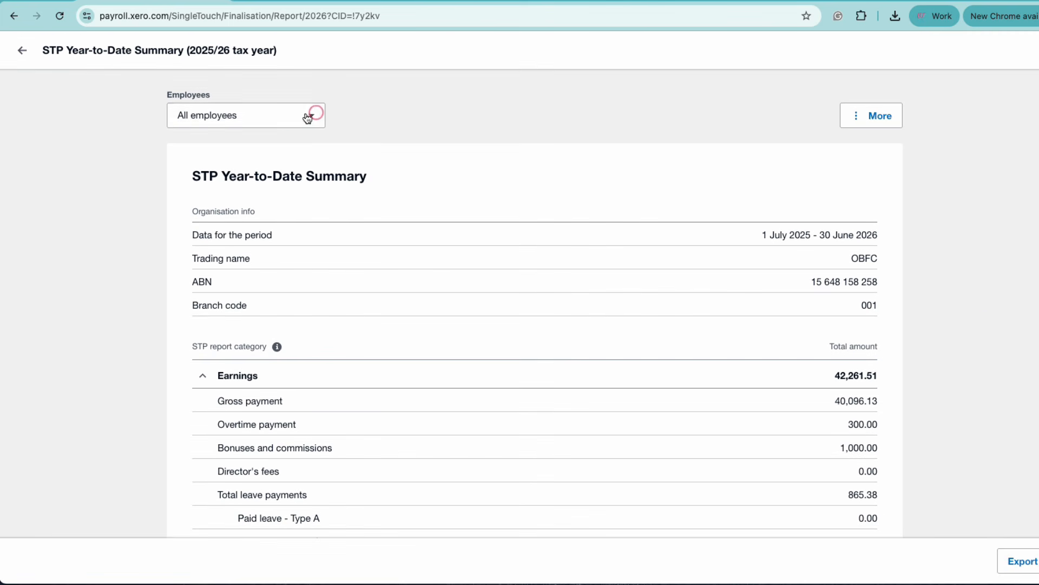
pyautogui.click(281, 110)
pyautogui.click(205, 177)
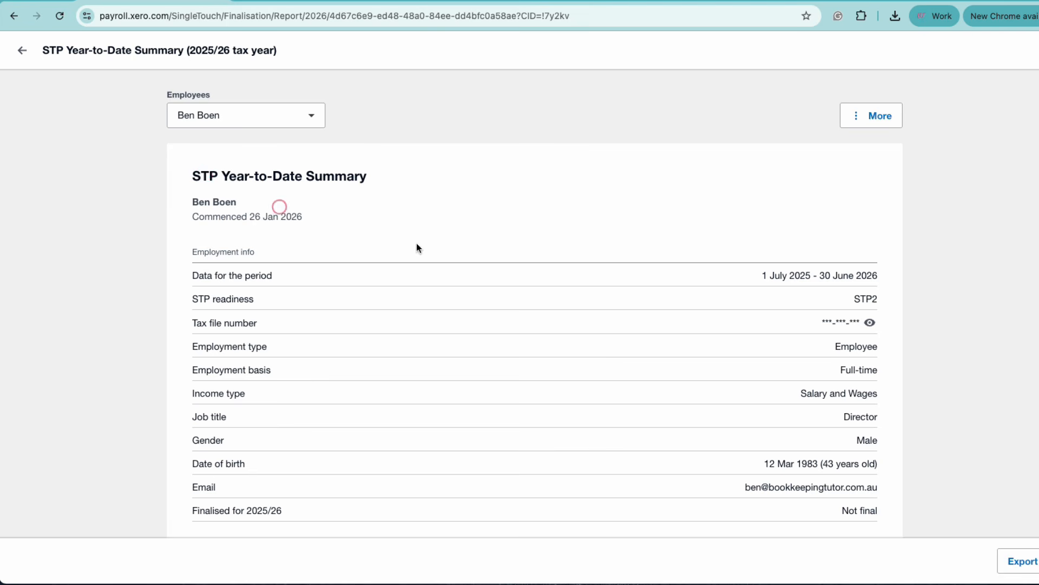
pyautogui.click(246, 115)
pyautogui.click(206, 154)
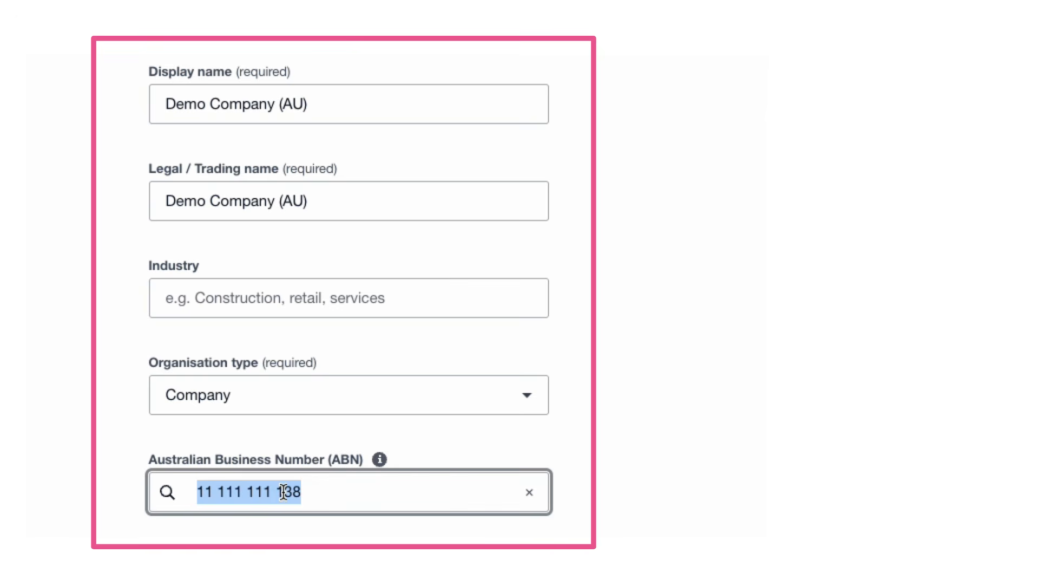
# Replace the organisation's existing ABN with a new Australian Business Number
pyautogui.click(353, 495)
pyautogui.moveTo(367, 501); pyautogui.dragTo(170, 491)
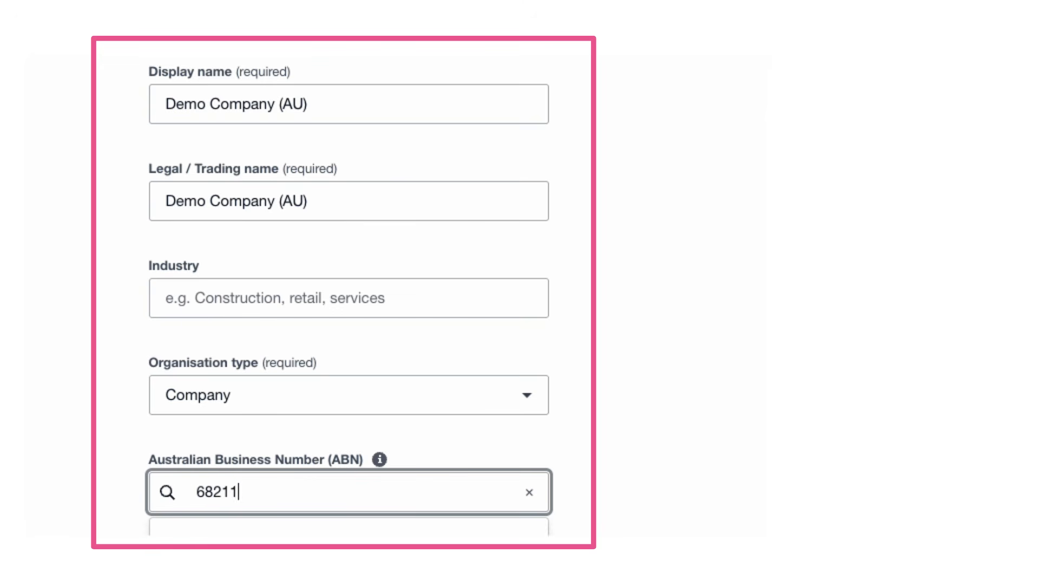
pyautogui.click(44, 484)
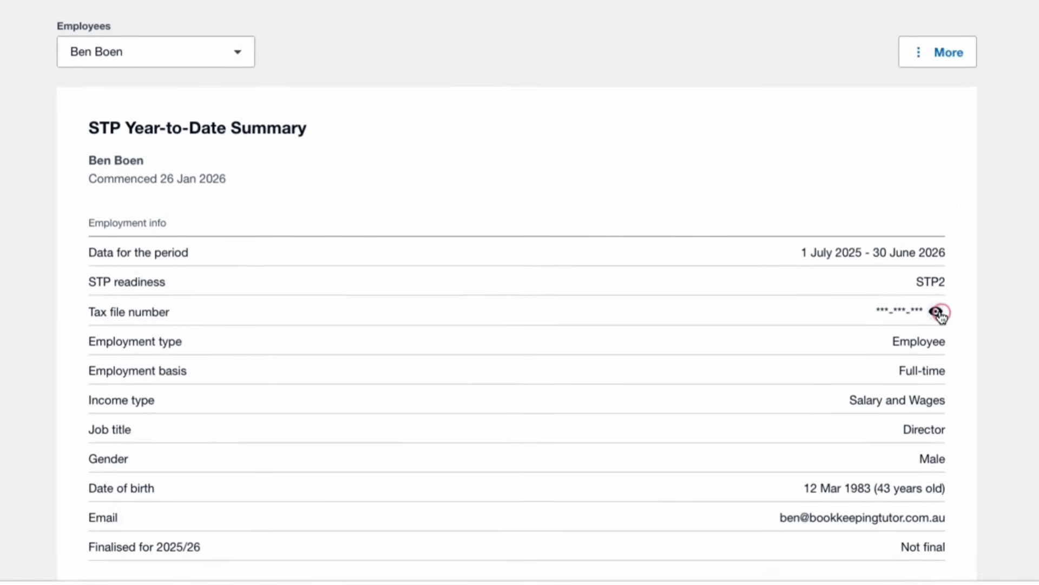
# Briefly reveal then re-mask the tax file number, and switch to the second employee's summary
pyautogui.click(952, 311)
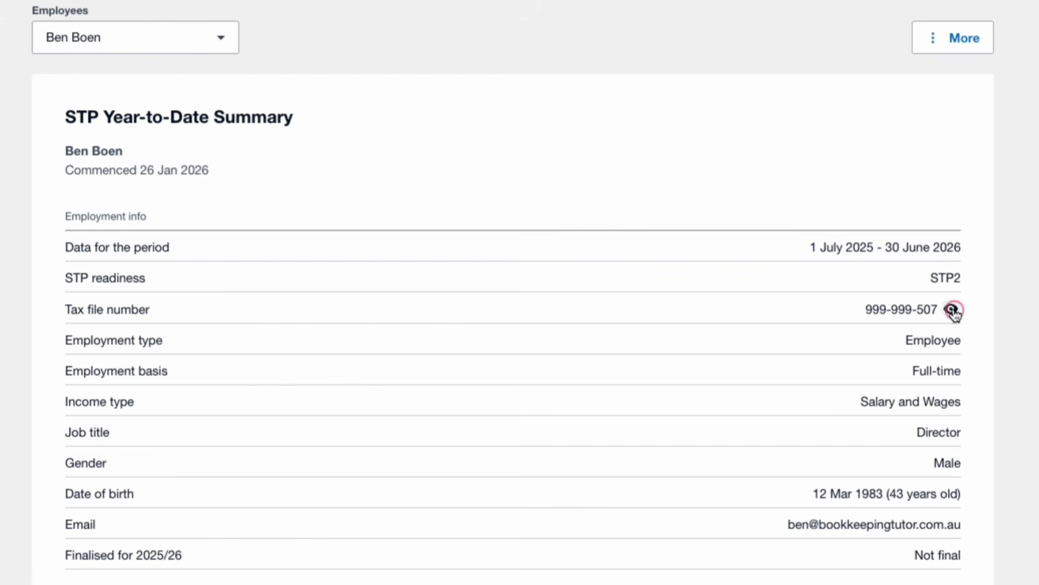
pyautogui.click(953, 310)
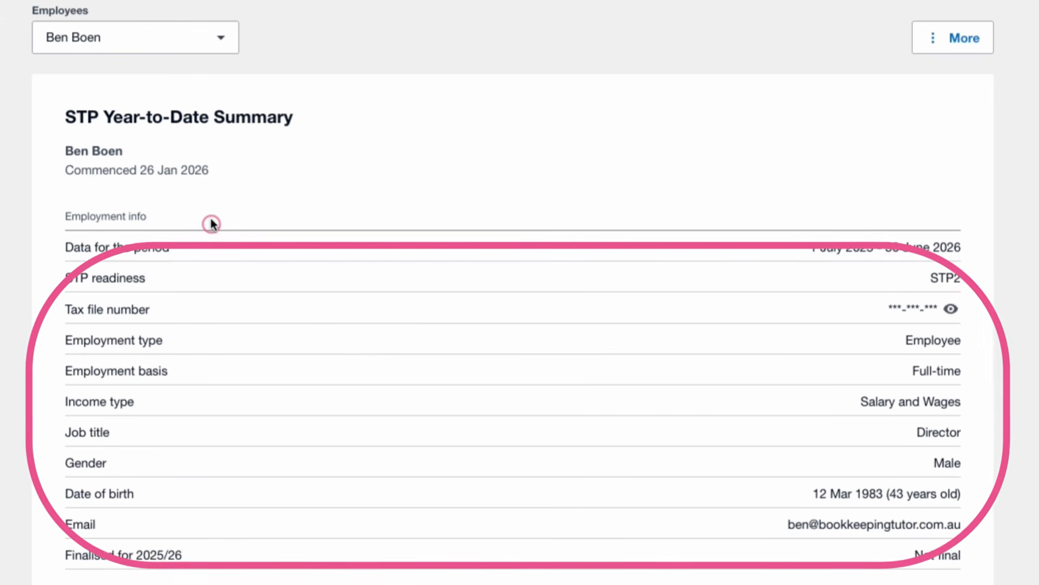
pyautogui.click(94, 44)
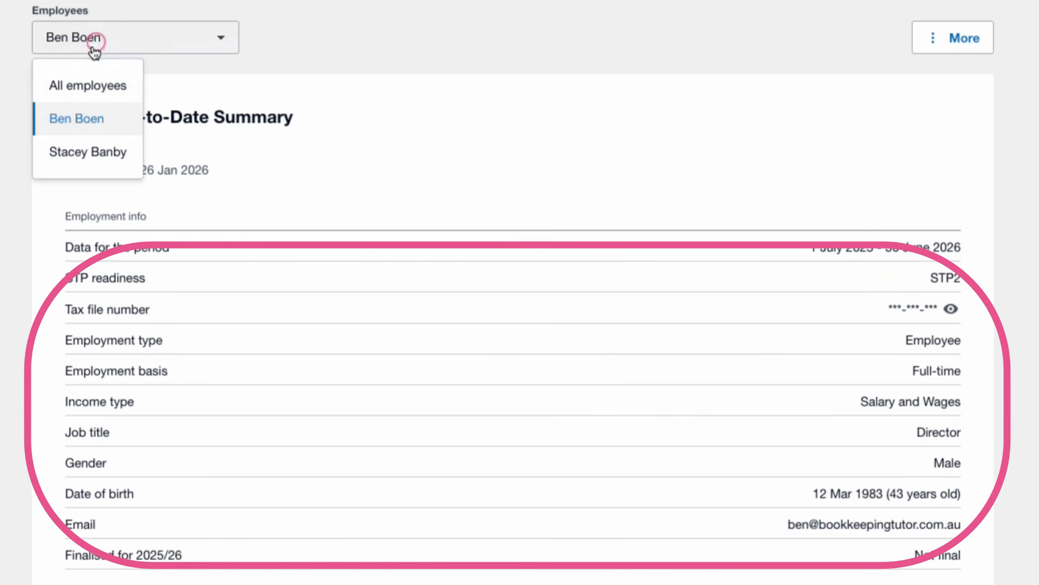
pyautogui.click(87, 153)
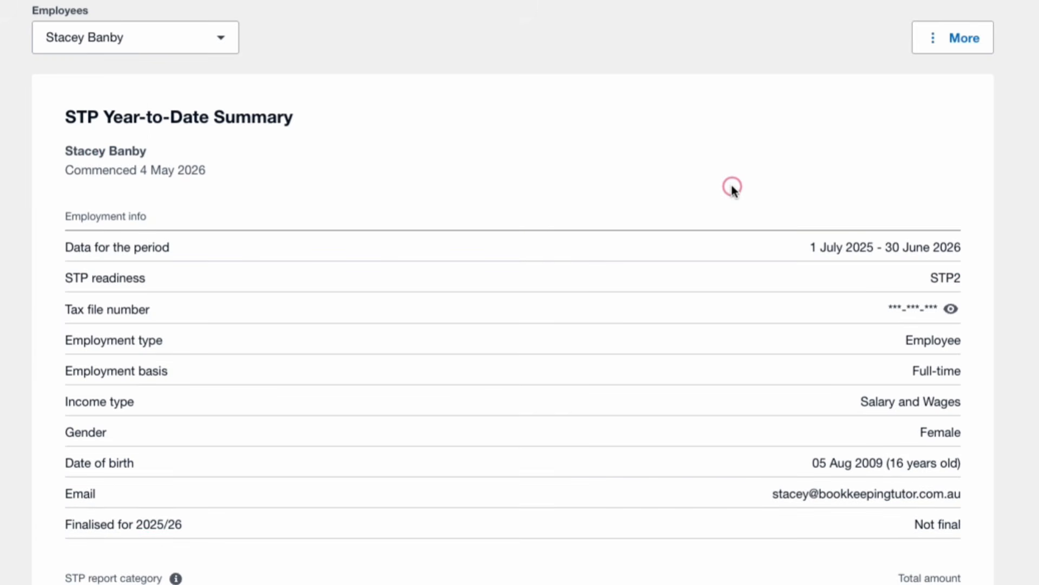
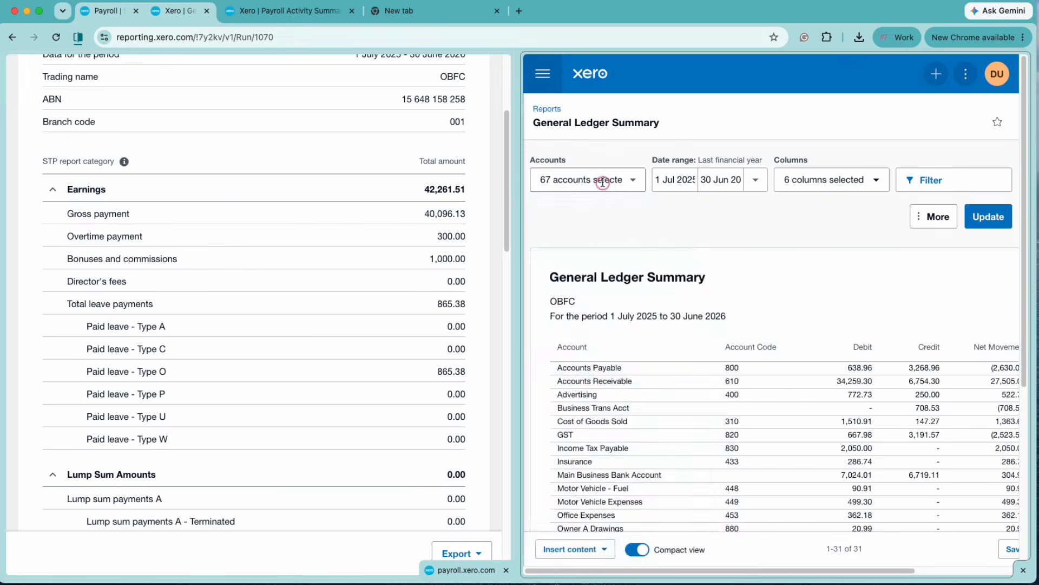
# Filter the General Ledger Summary to the Wages and Salaries, Superannuation and PAYG Withholdings Payable accounts
pyautogui.click(560, 178)
pyautogui.write('wage')
pyautogui.doubleClick(564, 179)
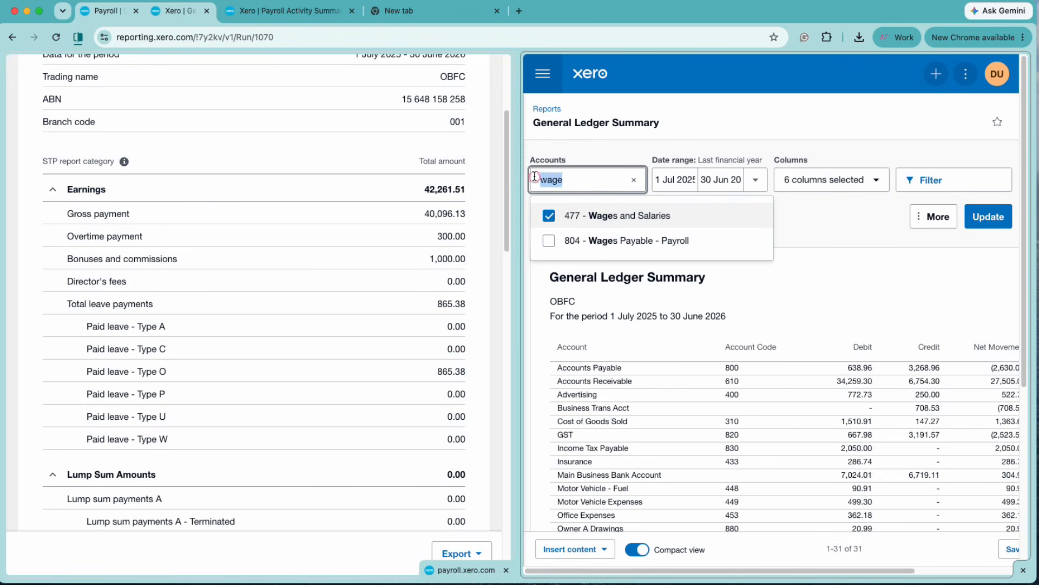
pyautogui.write('su')
pyautogui.click(682, 246)
pyautogui.doubleClick(546, 179)
pyautogui.write('pay')
pyautogui.click(639, 315)
pyautogui.click(988, 217)
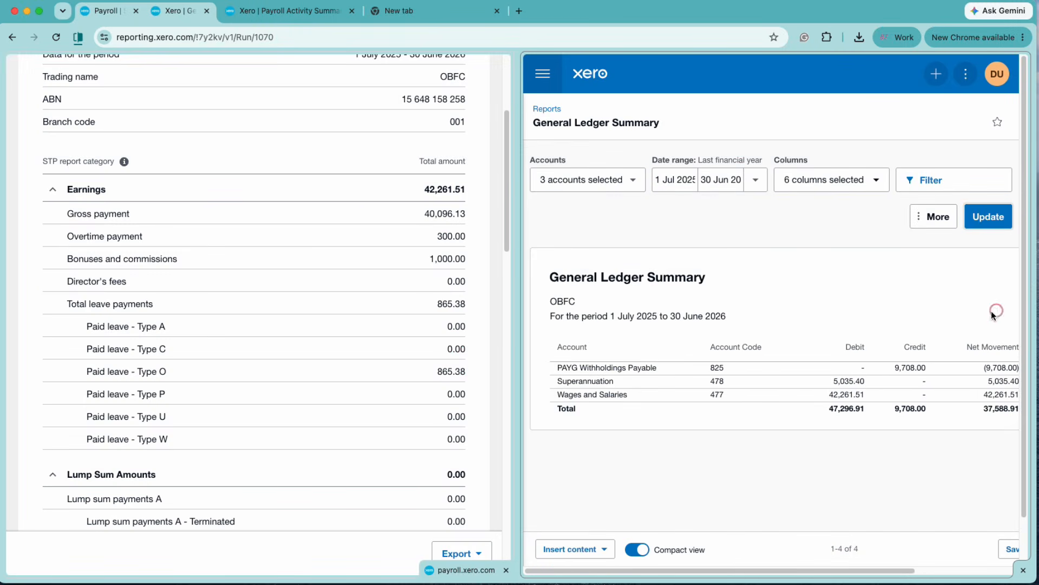
# Compare the STP totals with the ledger, confirming PAYG withholding 9,708.00 matches
pyautogui.scroll(4, 403, 339)
pyautogui.scroll(-1, 403, 339)
pyautogui.scroll(-10, 472, 285)
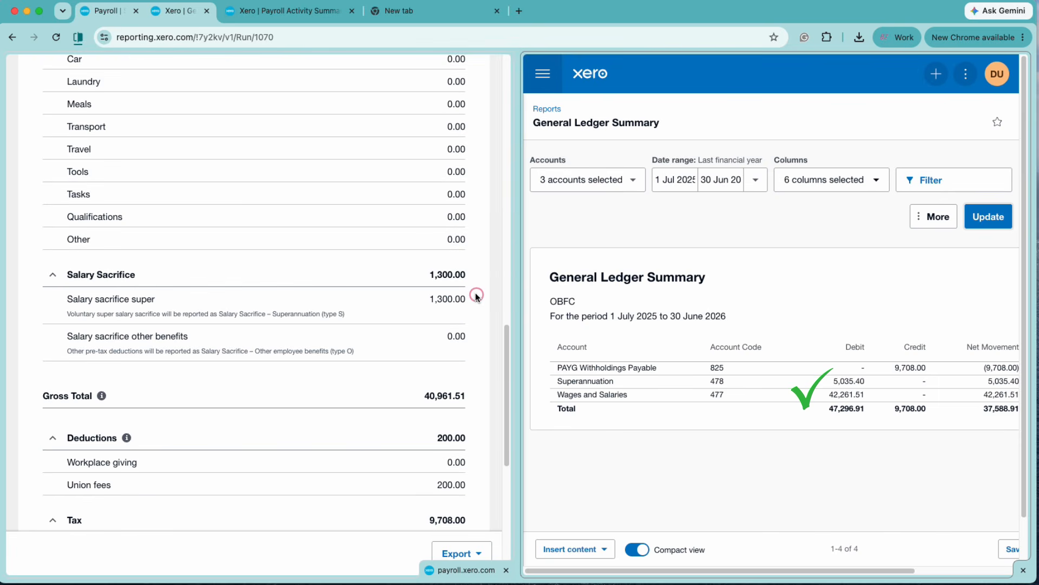
pyautogui.scroll(-4, 477, 296)
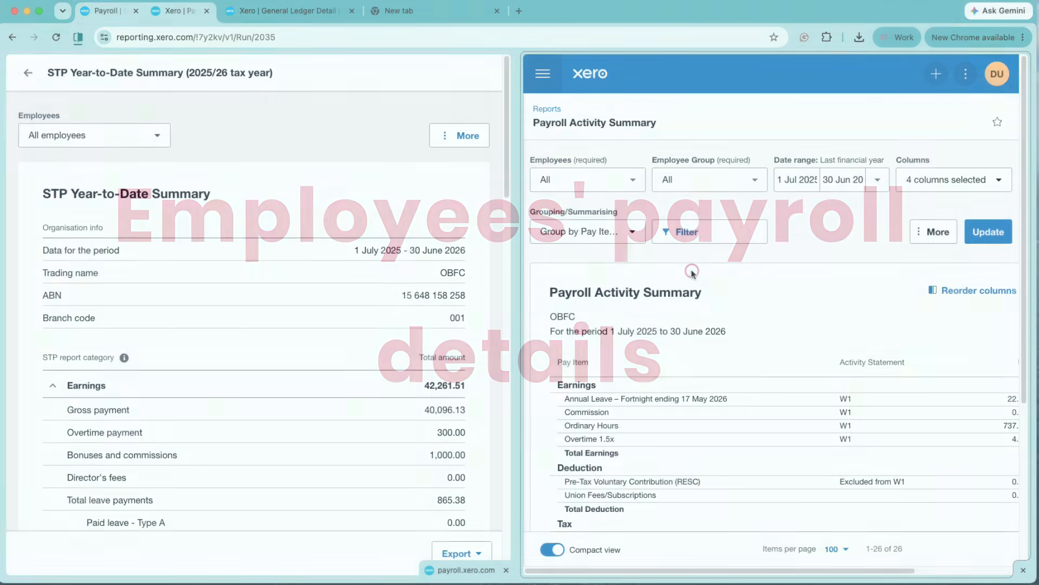
# Compare the first employee's STP year-to-date summary with their Payroll Activity Summary
pyautogui.click(99, 140)
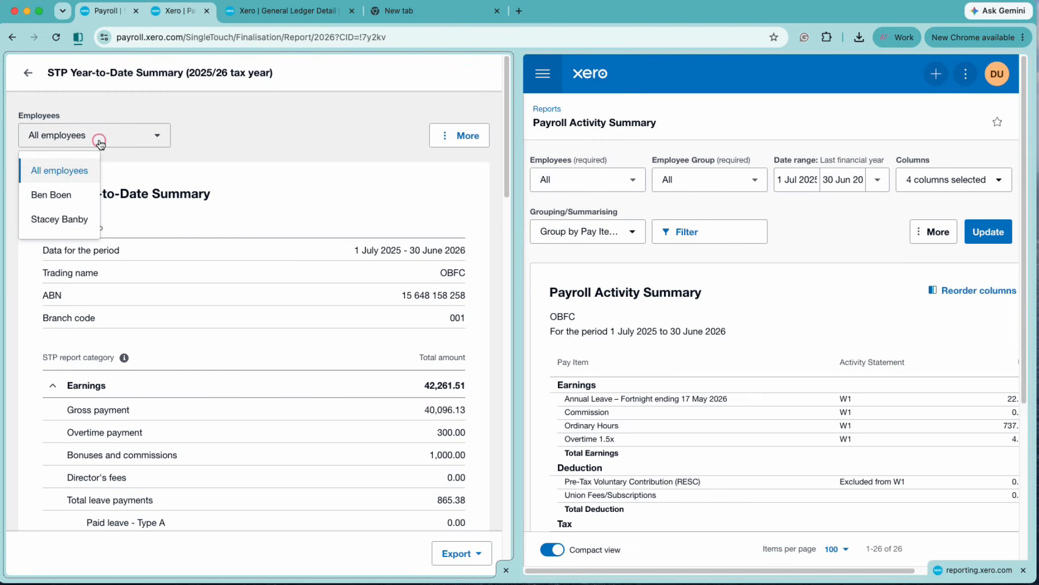
pyautogui.click(49, 195)
pyautogui.click(633, 179)
pyautogui.click(590, 292)
pyautogui.click(989, 232)
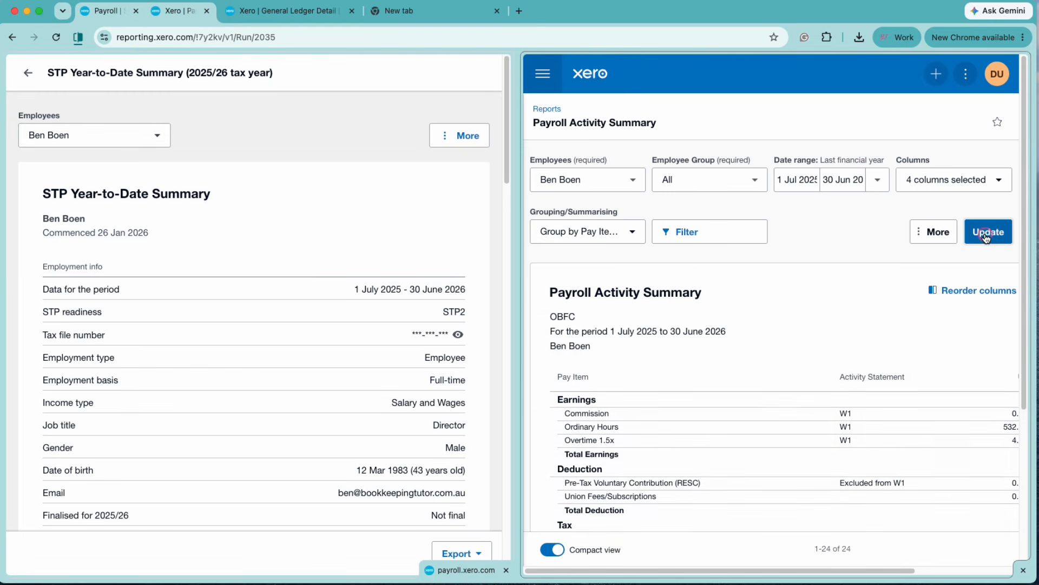
pyautogui.scroll(-3, 943, 353)
pyautogui.moveTo(665, 569); pyautogui.dragTo(767, 568)
pyautogui.scroll(-5, 379, 422)
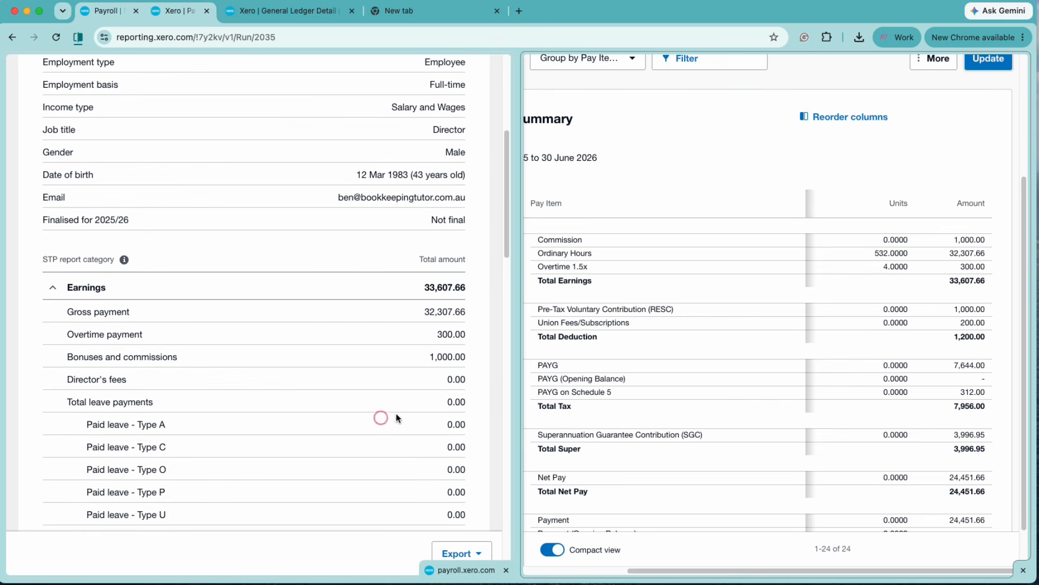
pyautogui.scroll(-5, 376, 439)
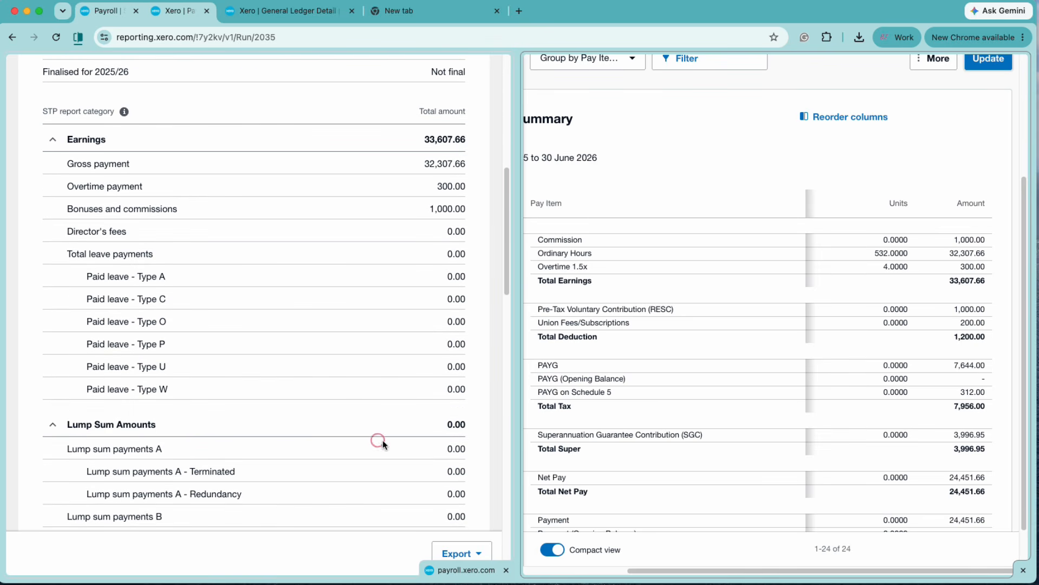
pyautogui.scroll(-1, 747, 443)
pyautogui.scroll(-15, 365, 447)
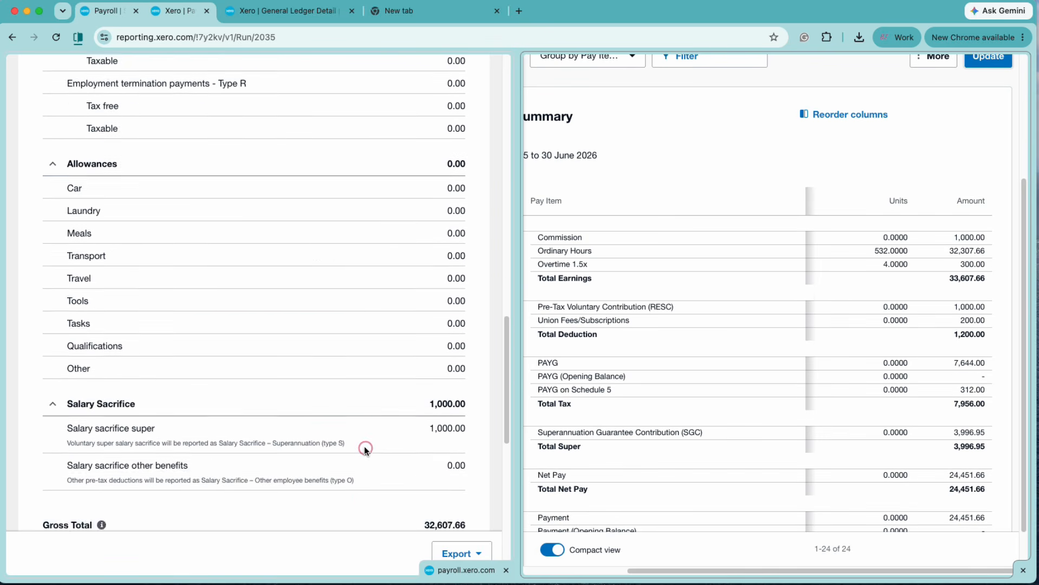
pyautogui.scroll(-4, 365, 447)
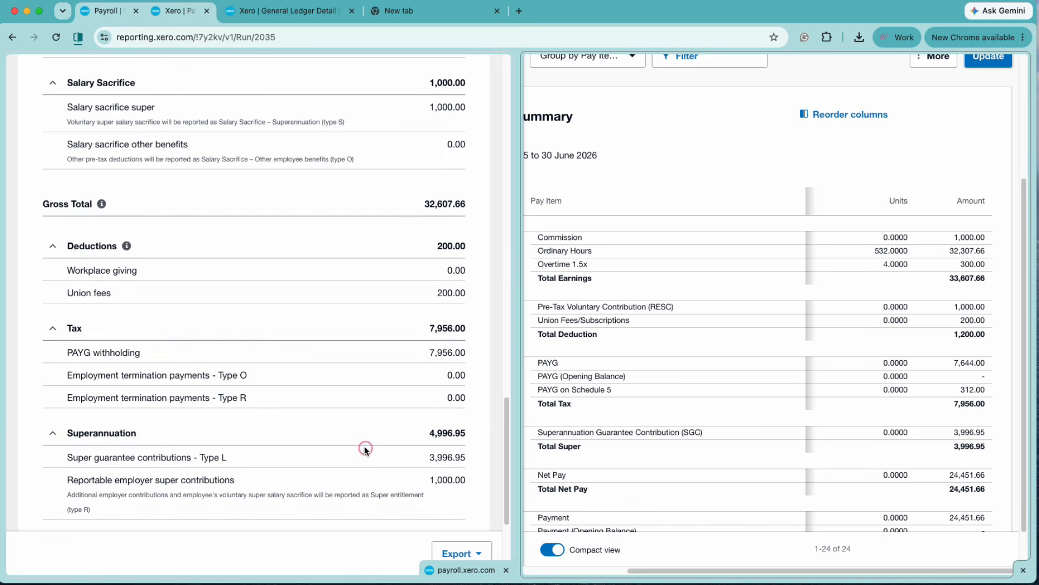
pyautogui.press('Home')
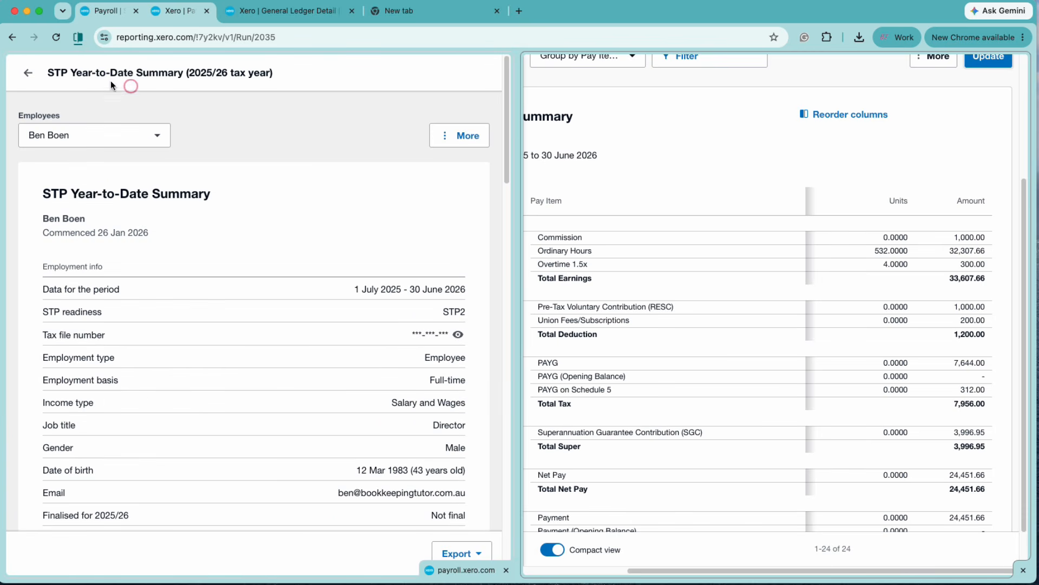
# Check the second employee's STP summary matches payroll: earnings 8,653.85 and tax 1,752.00
pyautogui.click(81, 135)
pyautogui.click(57, 215)
pyautogui.scroll(4, 528, 318)
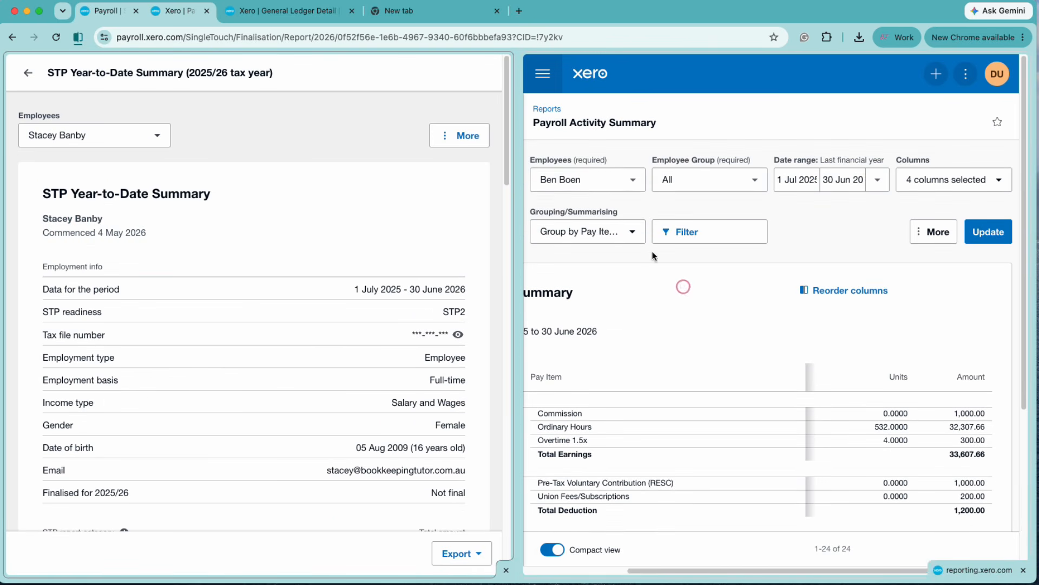
pyautogui.click(587, 179)
pyautogui.click(595, 287)
pyautogui.click(988, 231)
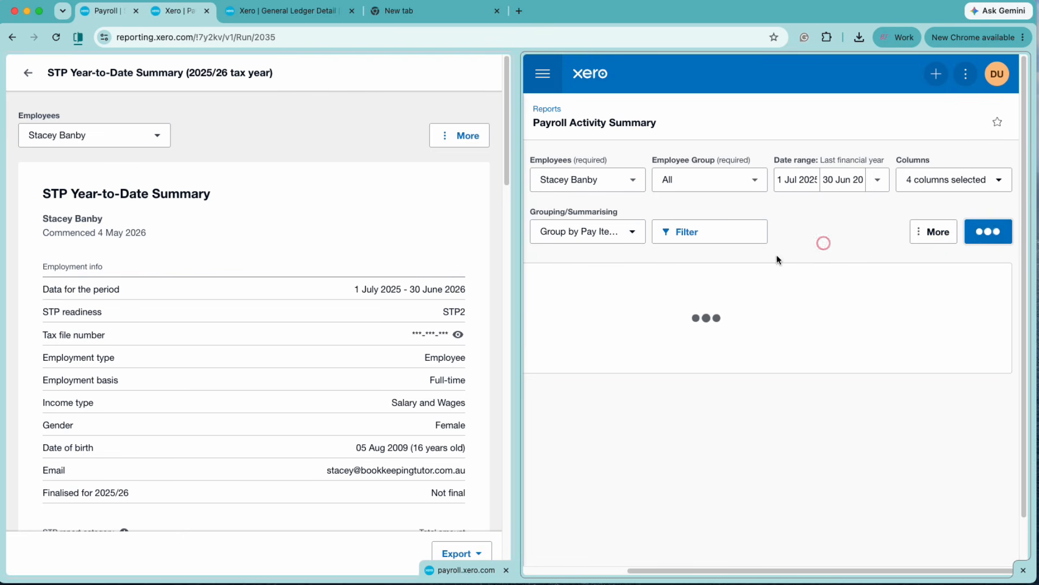
pyautogui.scroll(-4, 725, 328)
pyautogui.scroll(-8, 256, 375)
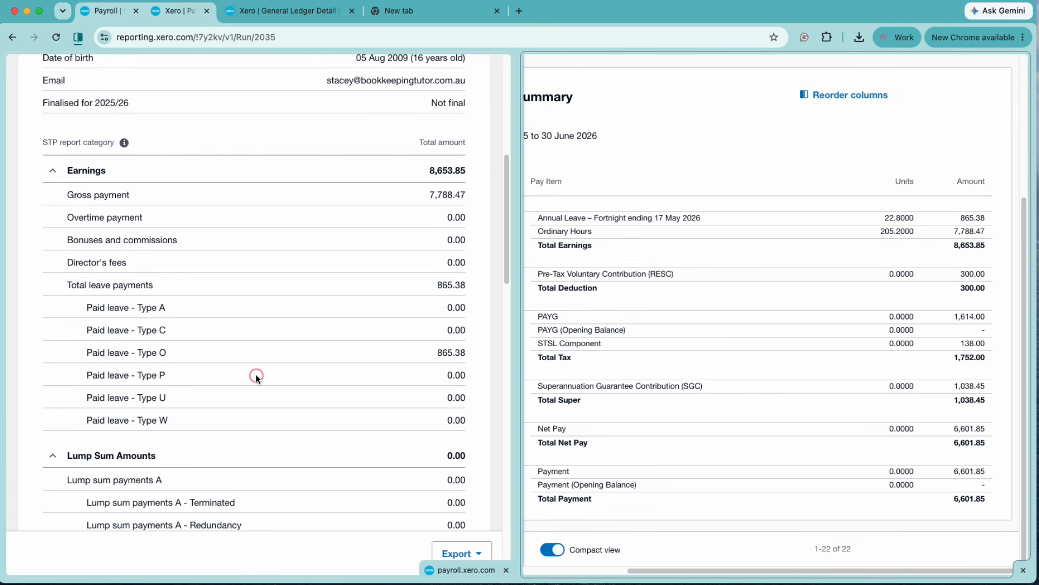
pyautogui.scroll(-18, 255, 374)
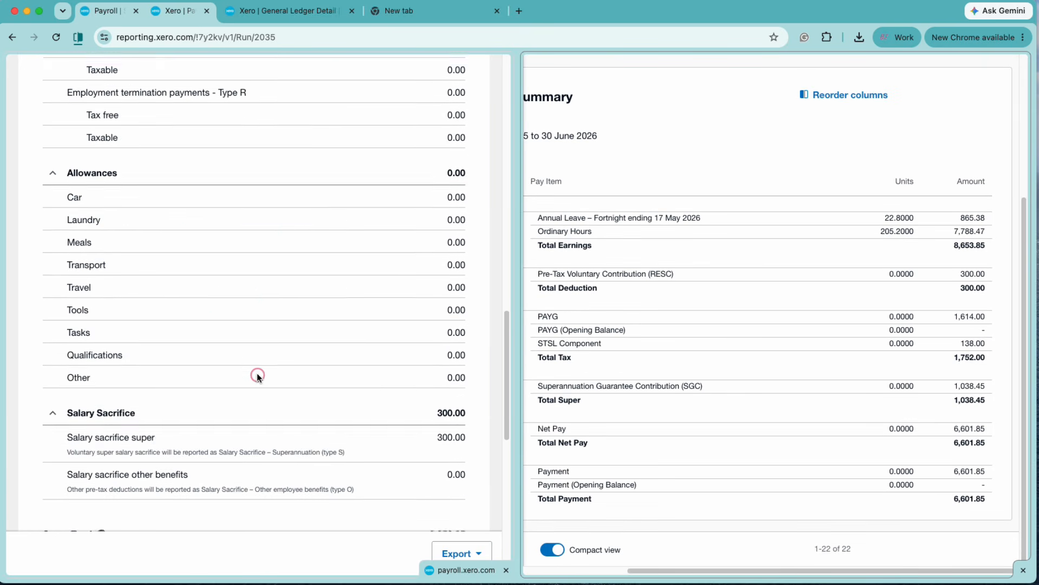
pyautogui.scroll(-7, 257, 375)
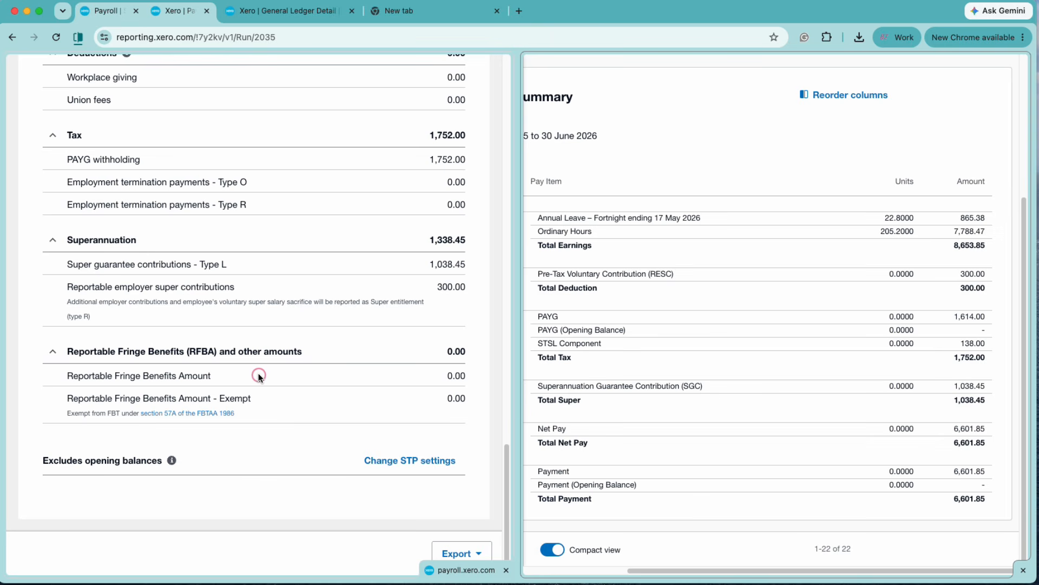
pyautogui.scroll(20, 259, 374)
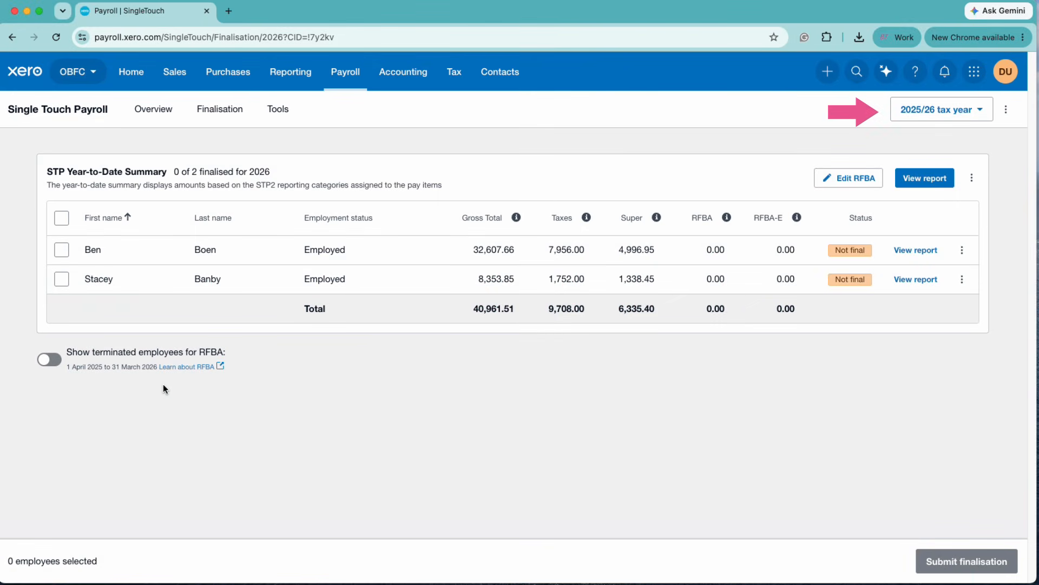
# Select both employees on the 2025/26 finalisation list and submit their finalisation
pyautogui.click(86, 268)
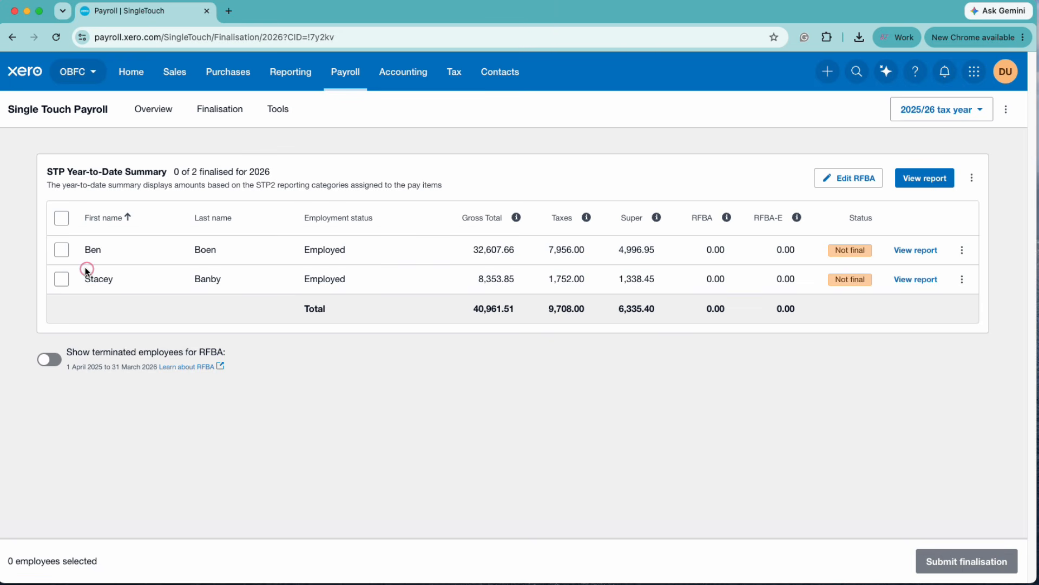
pyautogui.click(63, 252)
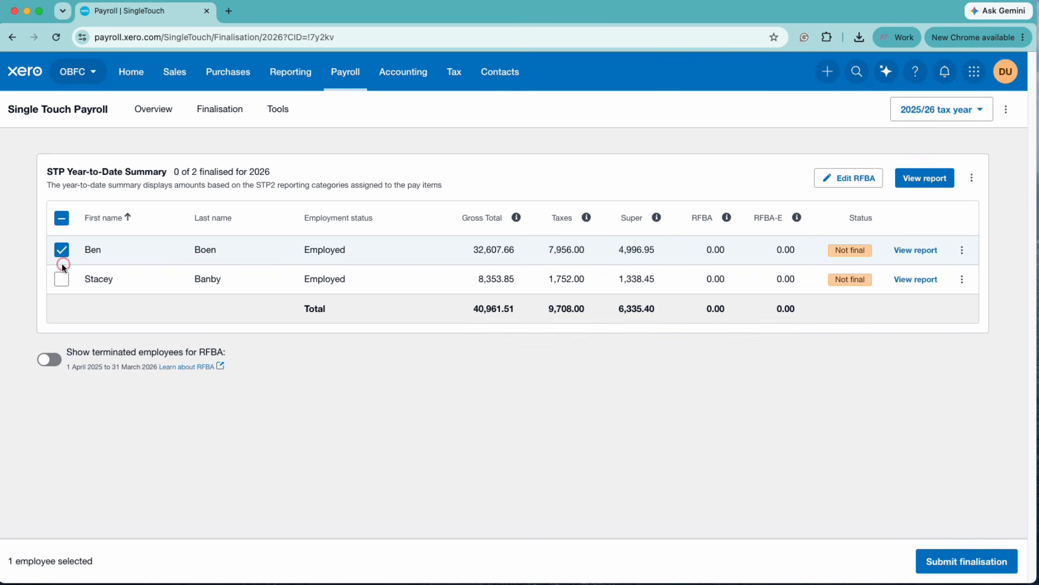
pyautogui.click(62, 279)
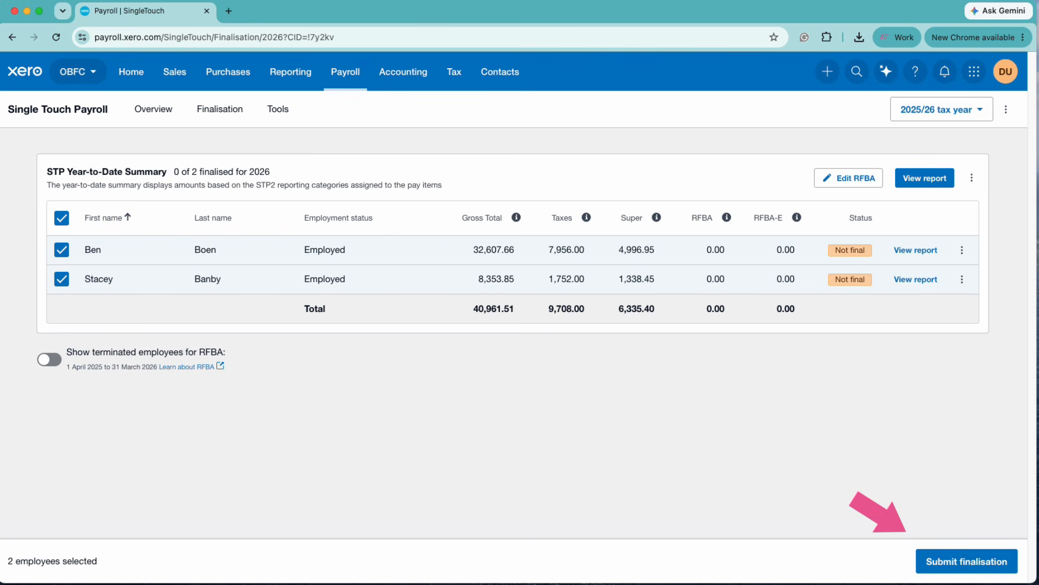
pyautogui.click(991, 560)
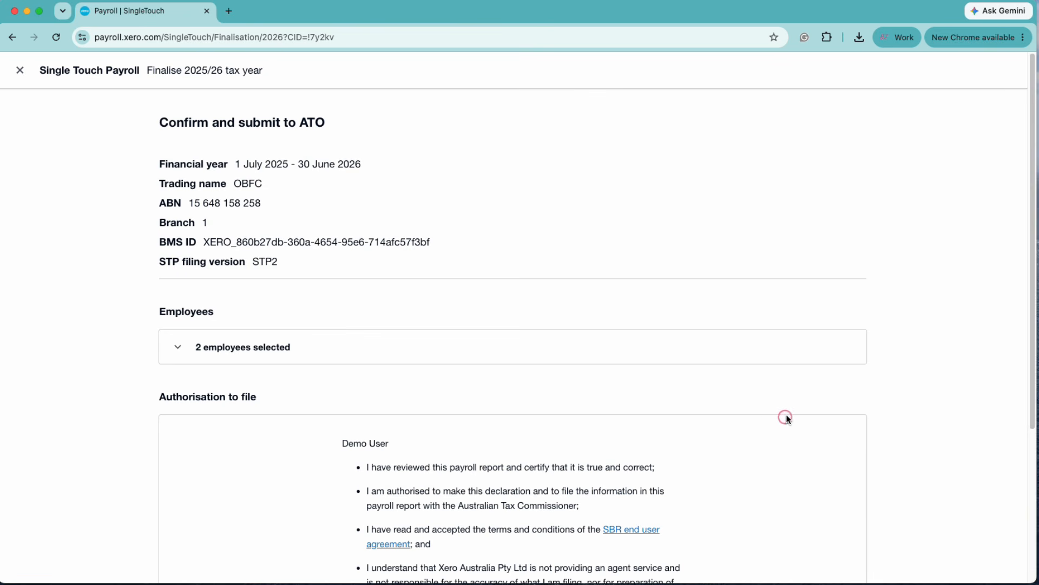
# Review the employees, authorise filing, submit the 2025/26 finalisation to the ATO, and return to the list
pyautogui.scroll(-4, 787, 414)
pyautogui.scroll(3, 649, 352)
pyautogui.click(319, 268)
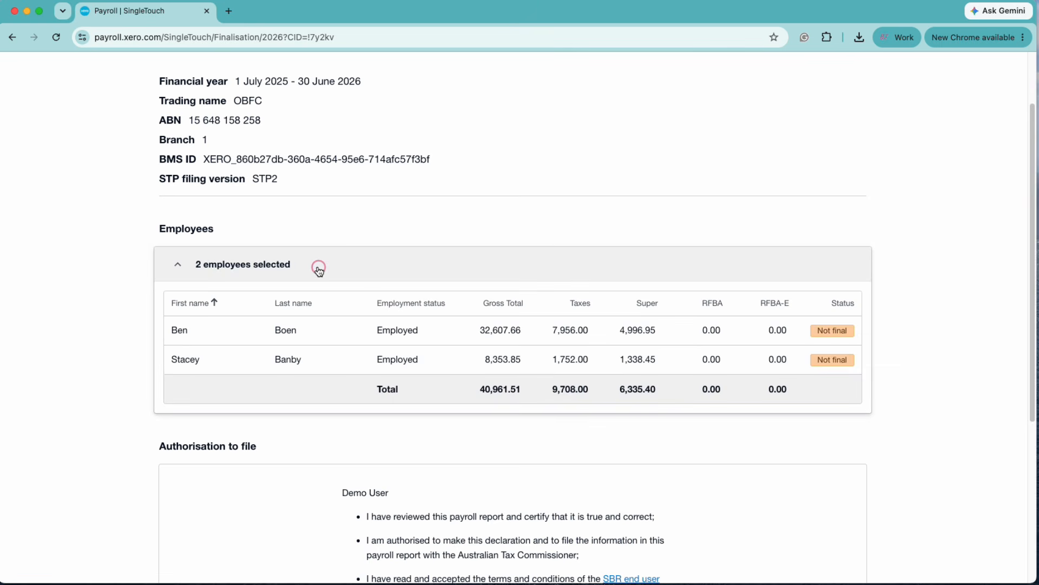
pyautogui.click(283, 265)
pyautogui.scroll(-3, 799, 426)
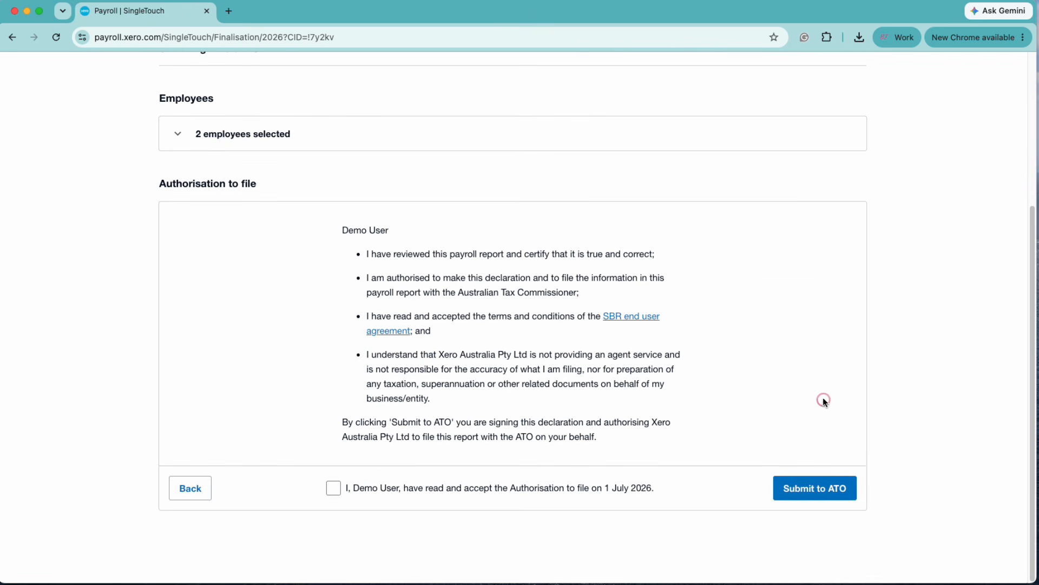
pyautogui.click(334, 488)
pyautogui.click(821, 489)
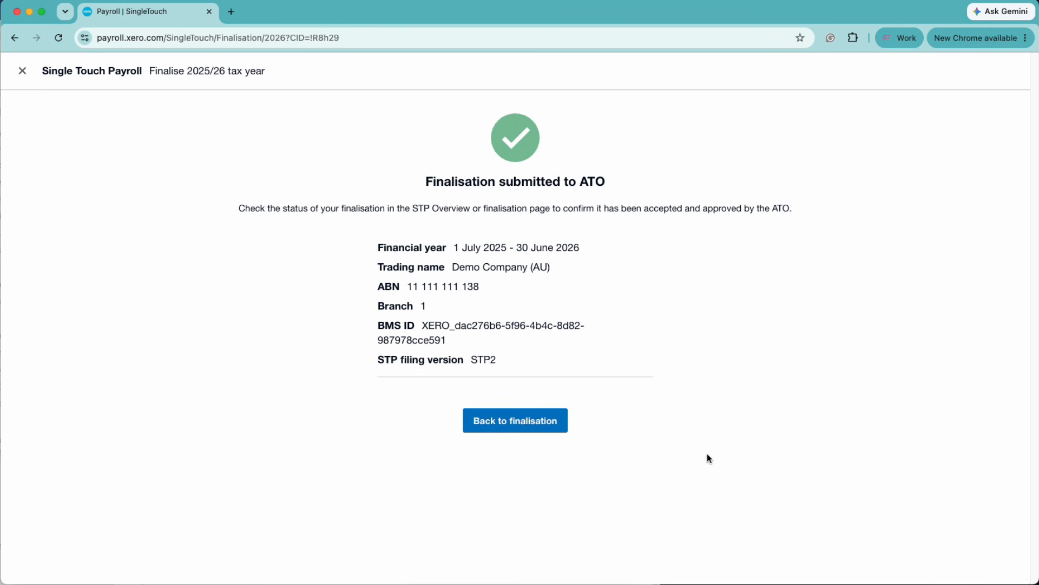
pyautogui.click(525, 421)
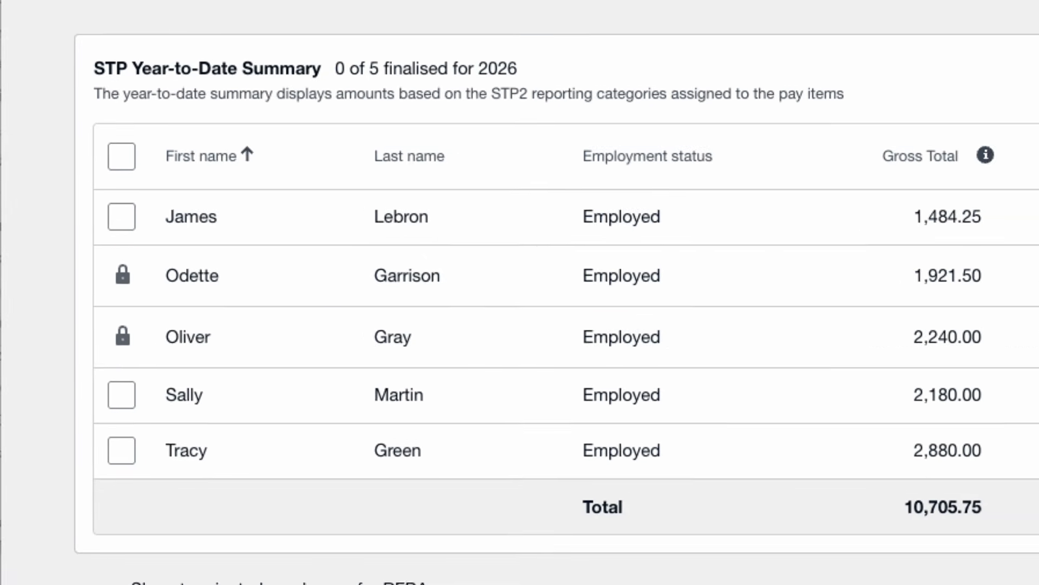